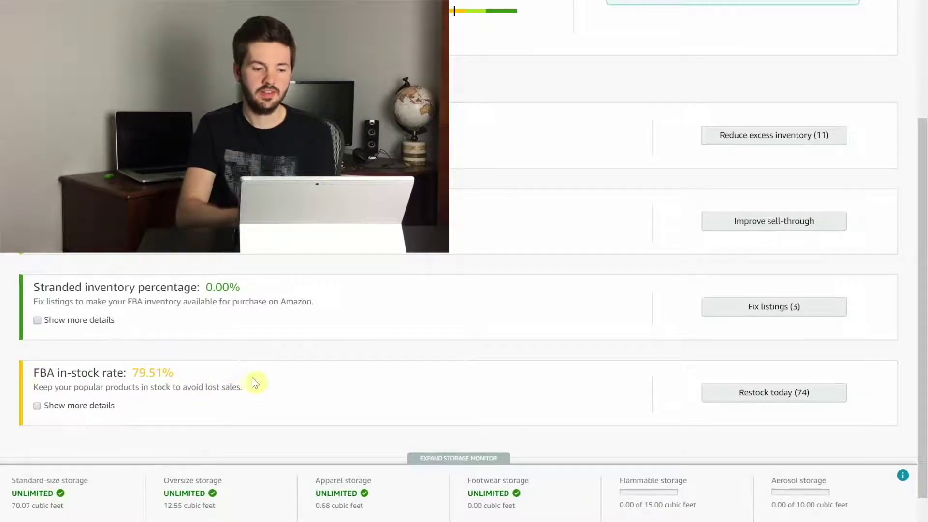
Show more details for the FBA in-stock rate and review its seller comparison, historic rate and current overview.
left_click(38, 407)
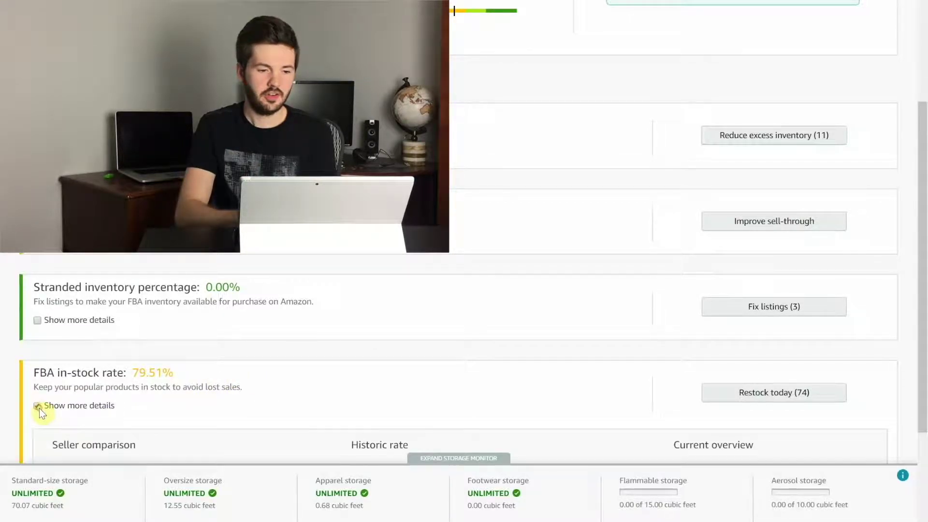
scroll(286, 370, "down", 3)
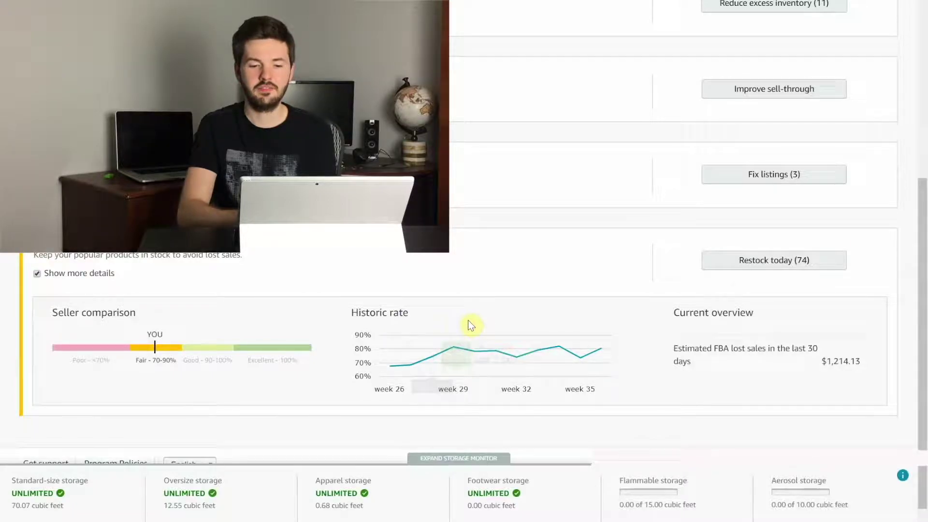
mouse_move(559, 344)
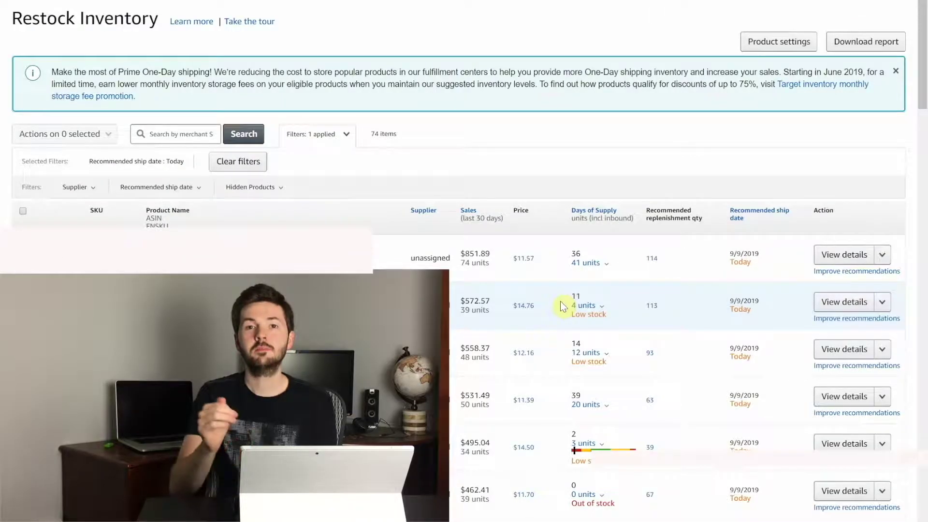
Check the days-of-supply breakdown of the first product in the Restock Inventory list, then close it.
scroll(561, 305, "down", 1)
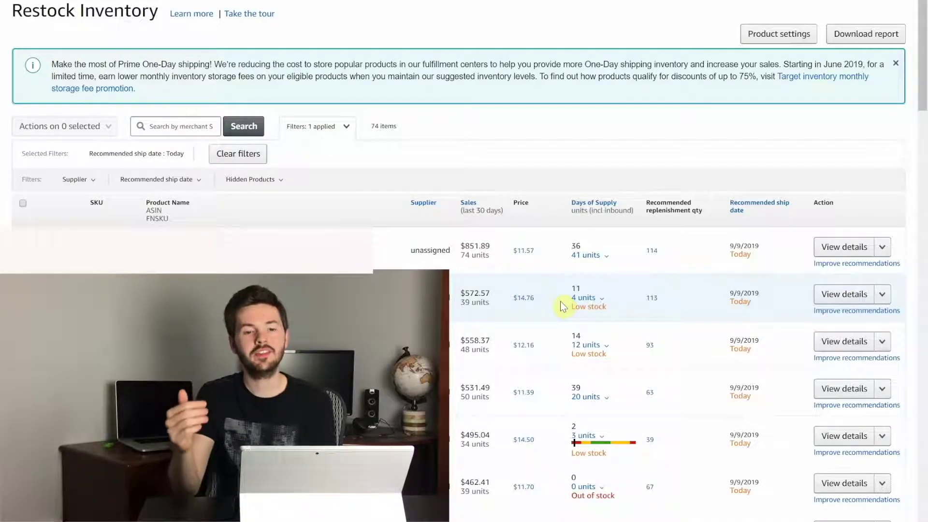
scroll(561, 301, "down", 1)
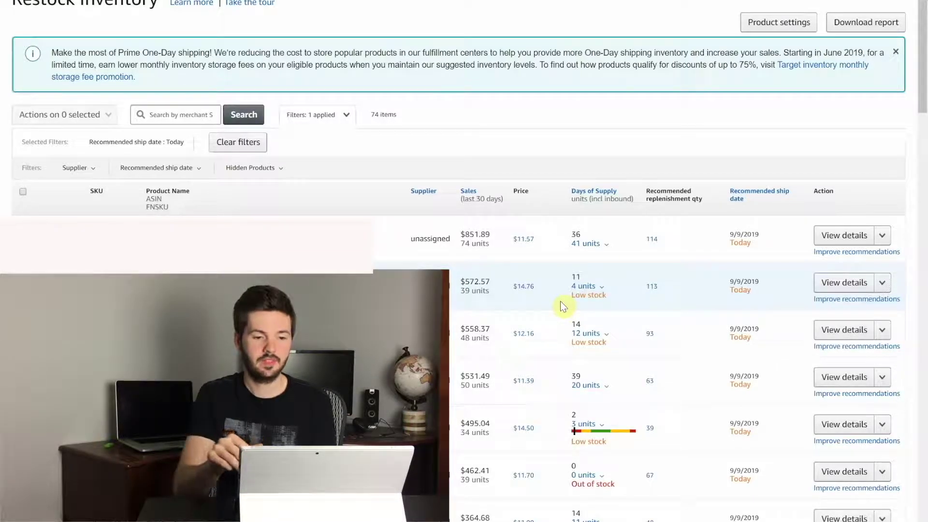
scroll(560, 301, "down", 1)
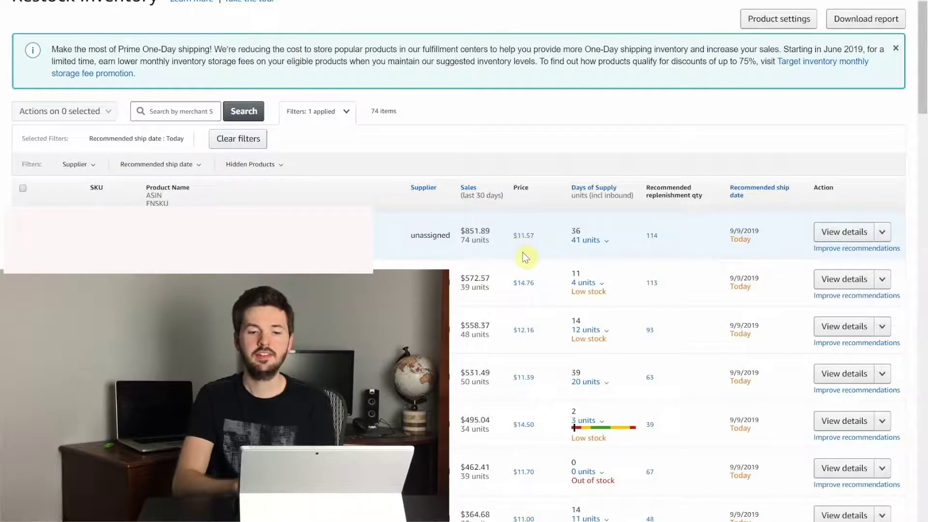
scroll(525, 256, "down", 1)
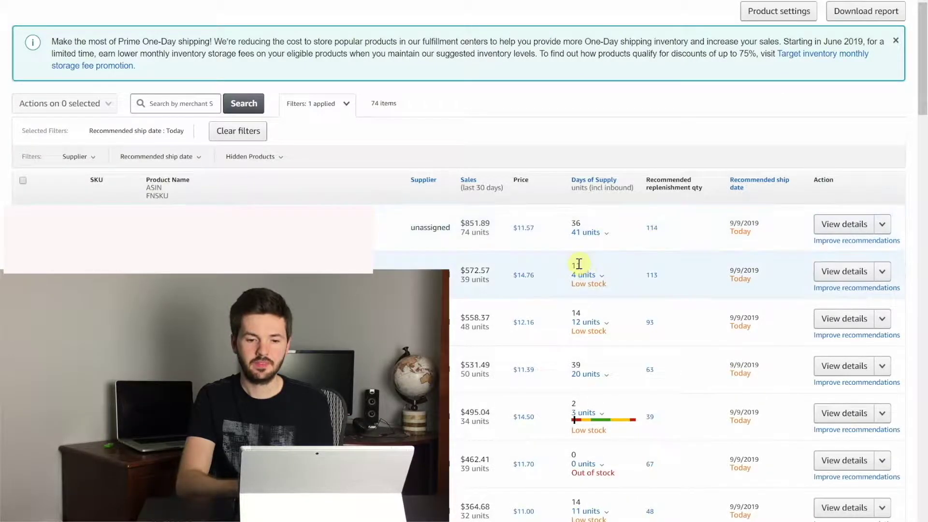
left_click(607, 232)
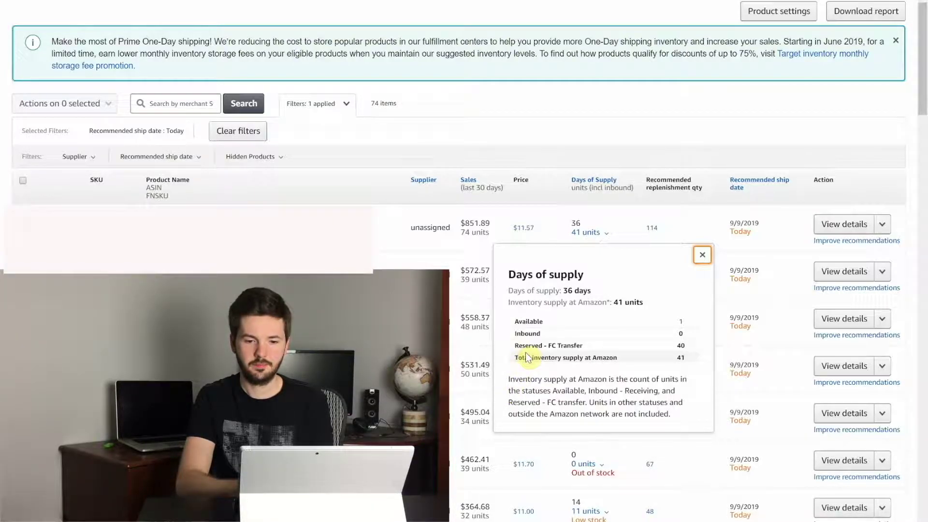
left_click(700, 255)
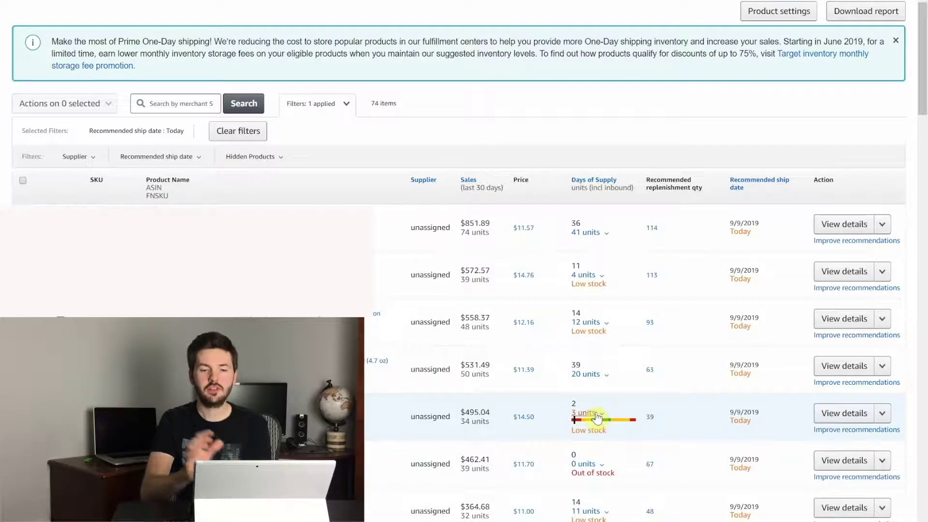
Check the days-of-supply breakdown and inventory level of the low-stock product with the coloured supply bar, then close it.
left_click(597, 415)
scroll(597, 415, "down", 4)
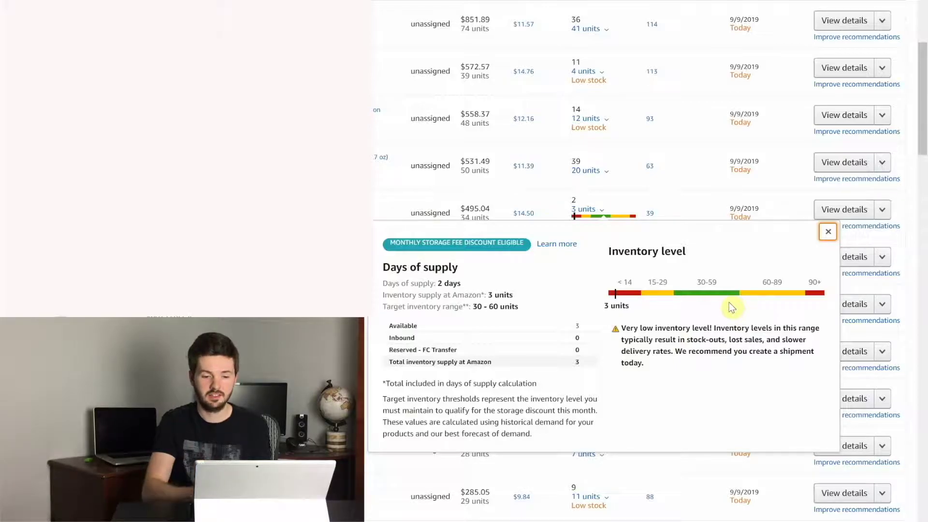
scroll(677, 218, "down", 1)
scroll(682, 210, "up", 1)
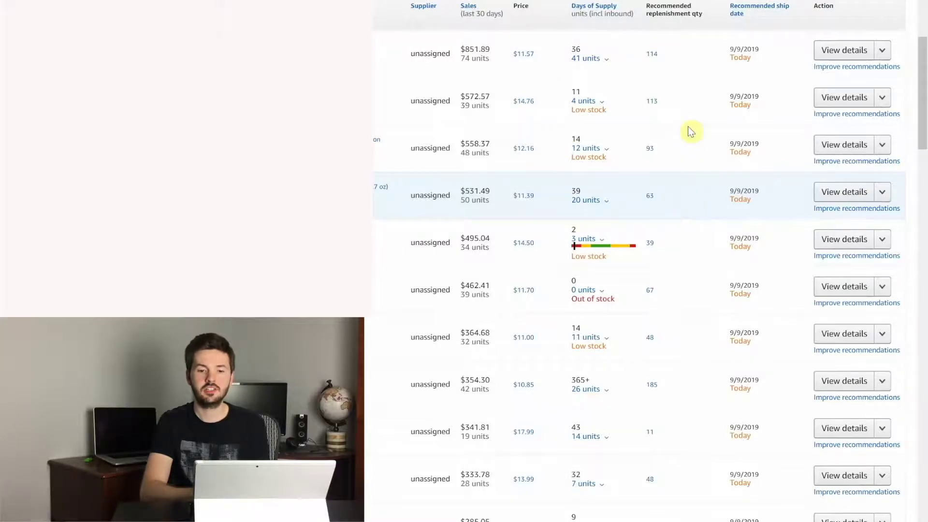
View the first product's SKU details from its recommended replenishment quantity and check its gross margin breakdown.
left_click(657, 57)
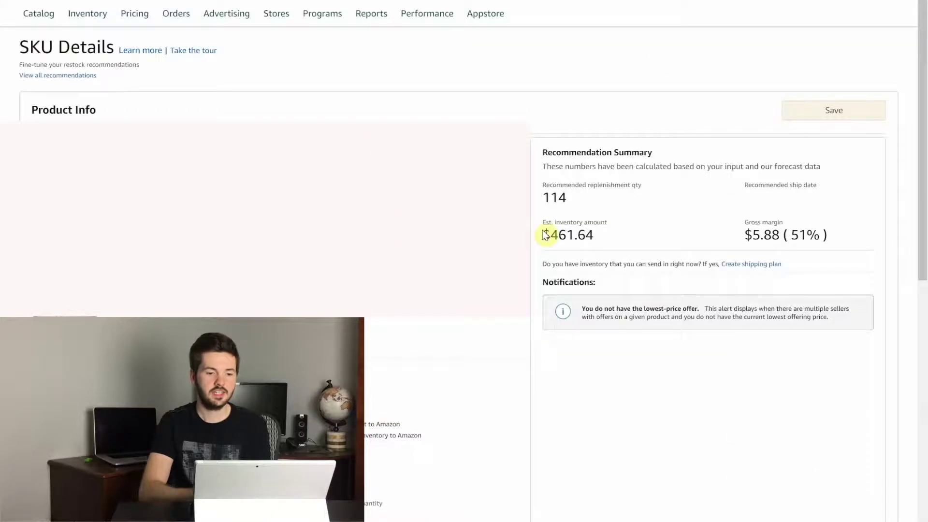
scroll(544, 234, "down", 2)
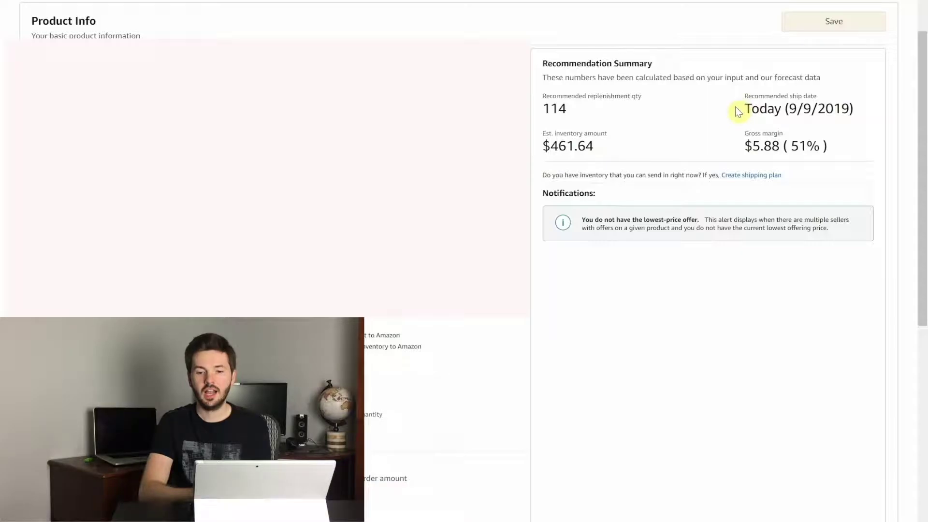
mouse_move(756, 146)
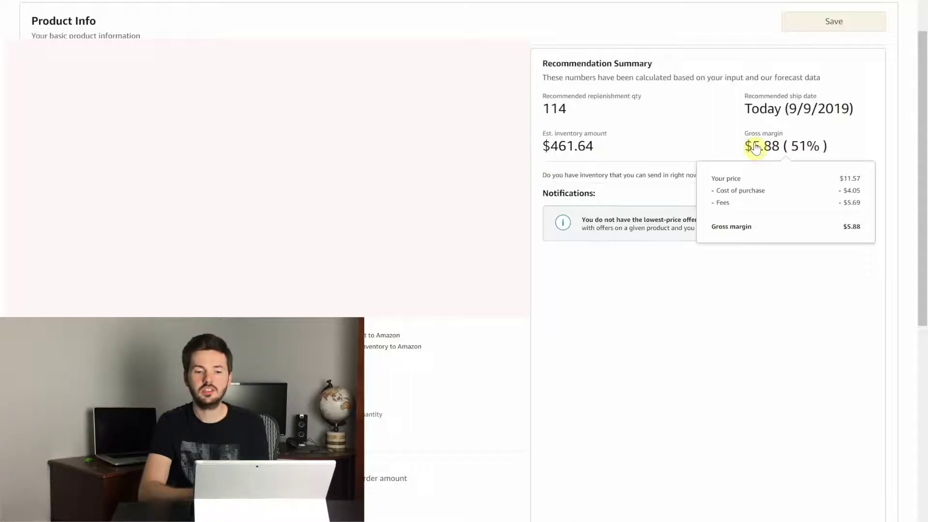
left_click(715, 263)
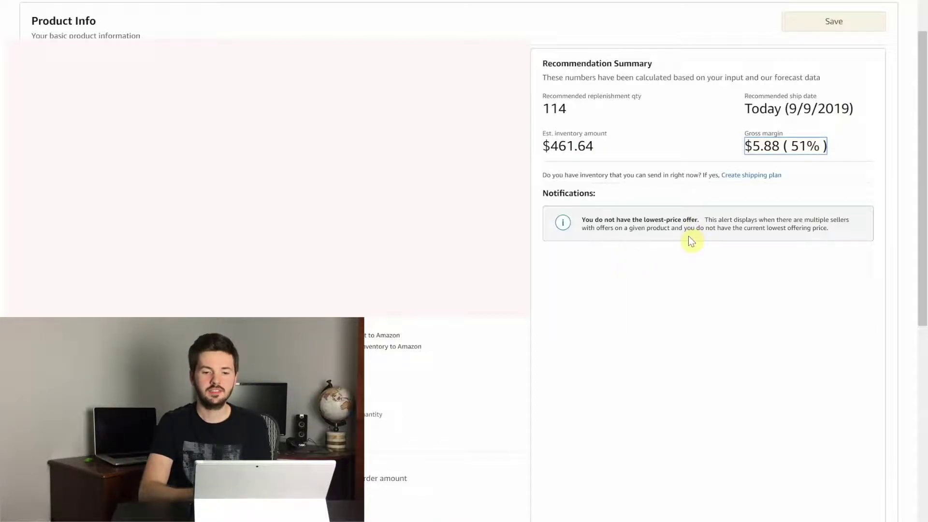
Examine the product's notifications and restock settings, including supply chain, lead times, case pack quantity and replenishment frequency.
scroll(678, 267, "down", 1)
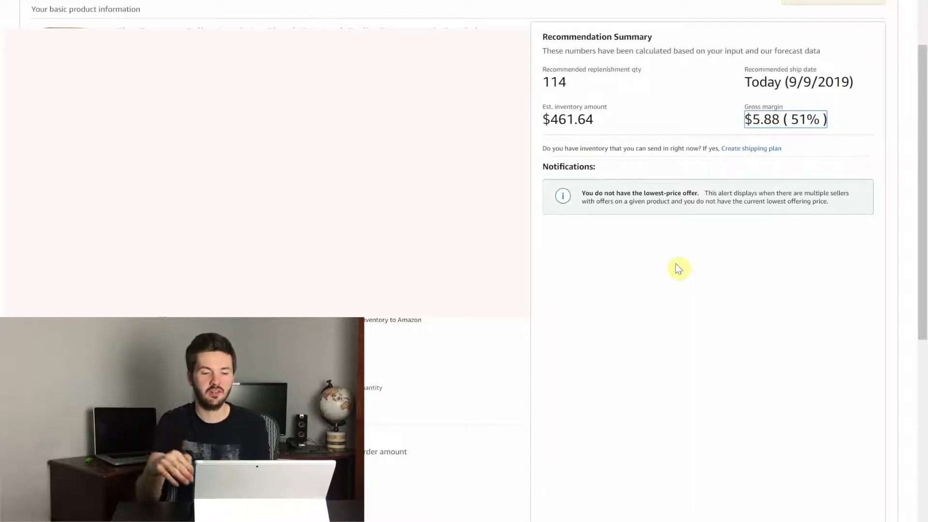
scroll(679, 269, "down", 1)
scroll(242, 338, "down", 1)
scroll(242, 339, "down", 2)
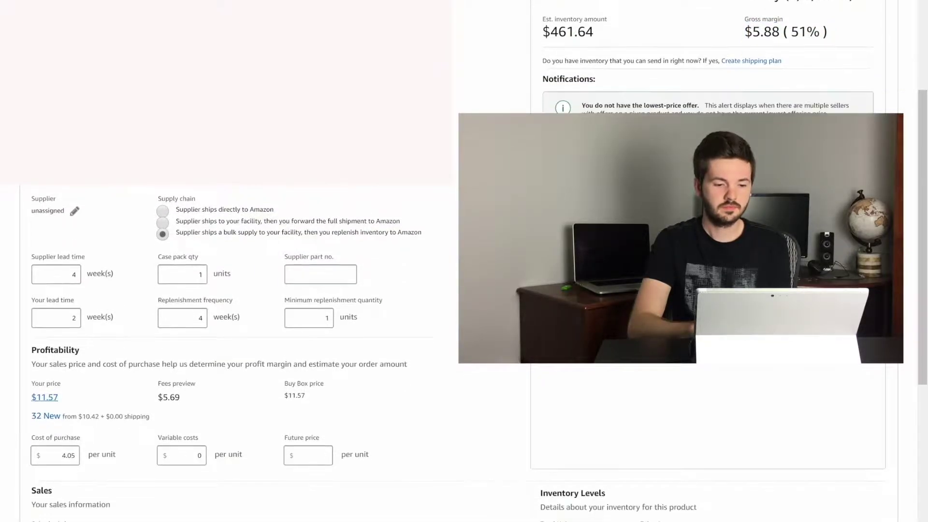
scroll(242, 338, "down", 1)
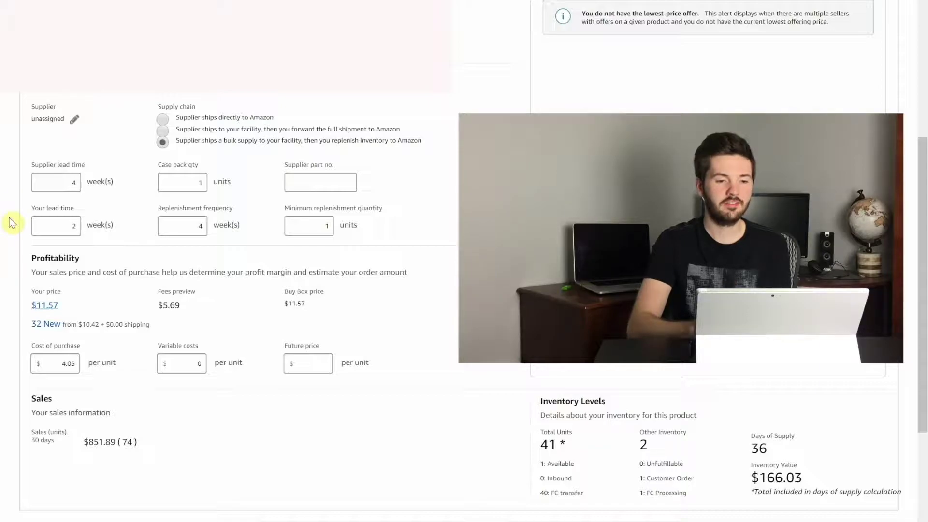
mouse_move(41, 167)
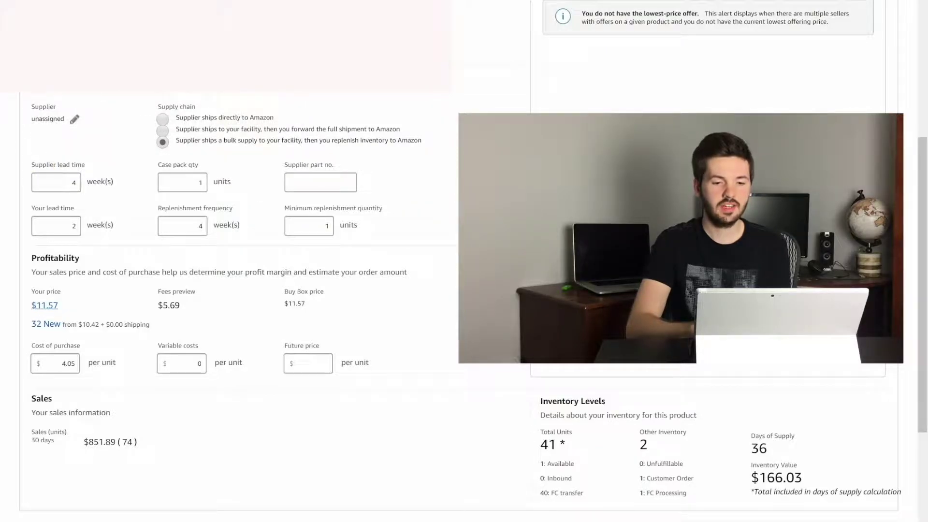
scroll(433, 211, "up", 2)
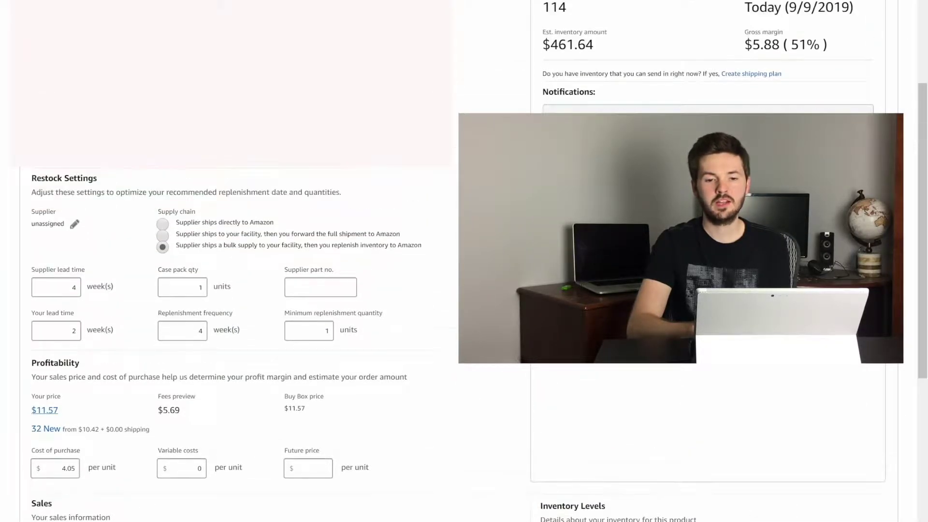
scroll(629, 145, "up", 1)
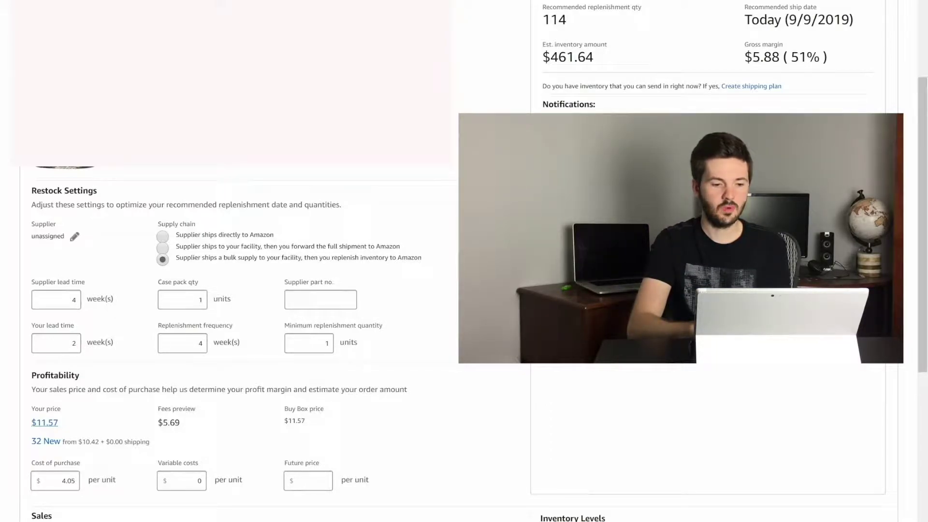
Examine the product's profitability, sales and inventory levels, the supplier's other products, and how the settings relate to the recommendation.
scroll(242, 290, "down", 3)
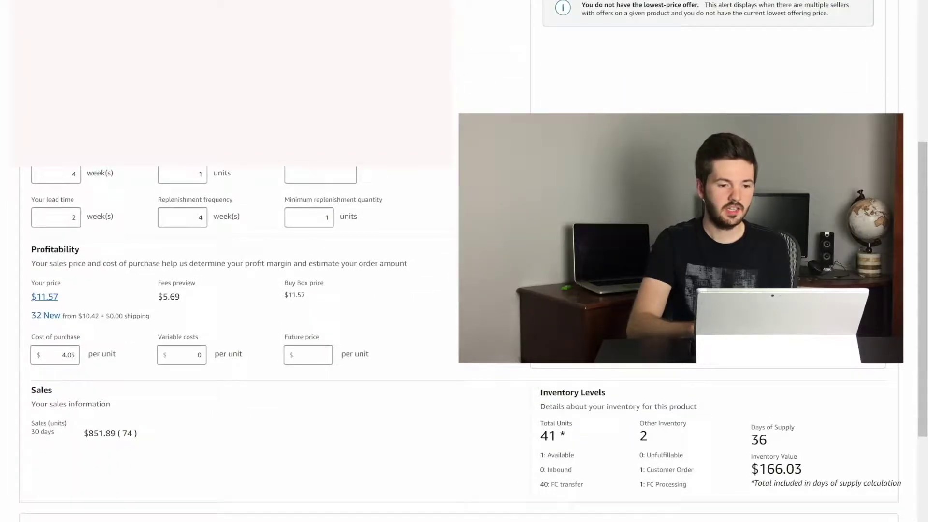
scroll(242, 290, "down", 1)
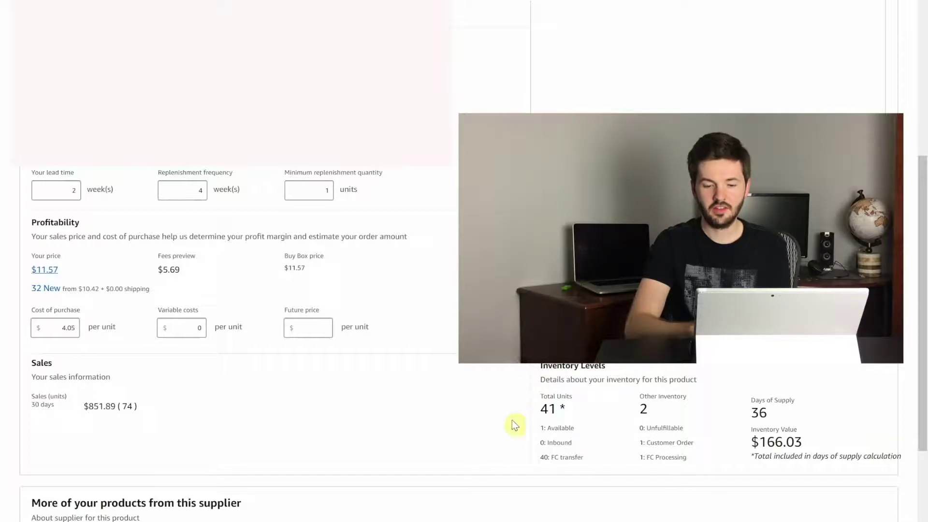
scroll(617, 386, "up", 4)
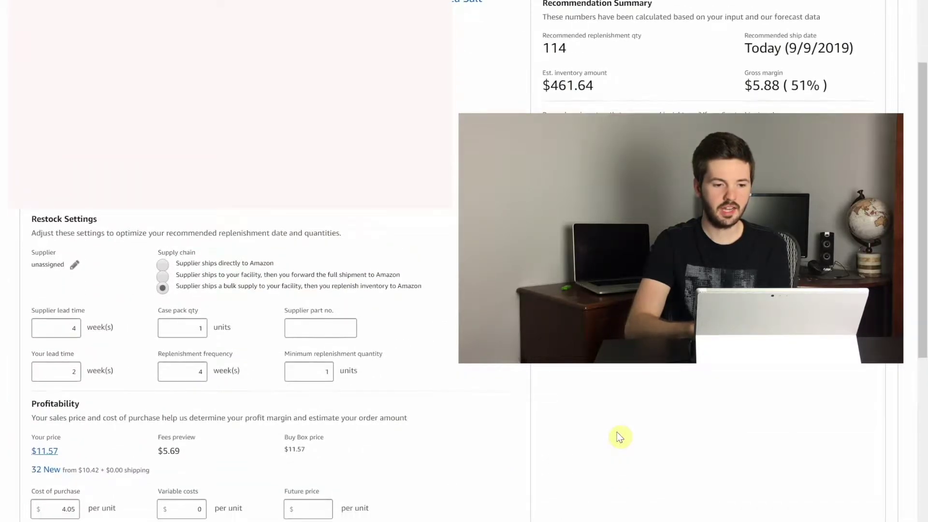
scroll(620, 438, "down", 5)
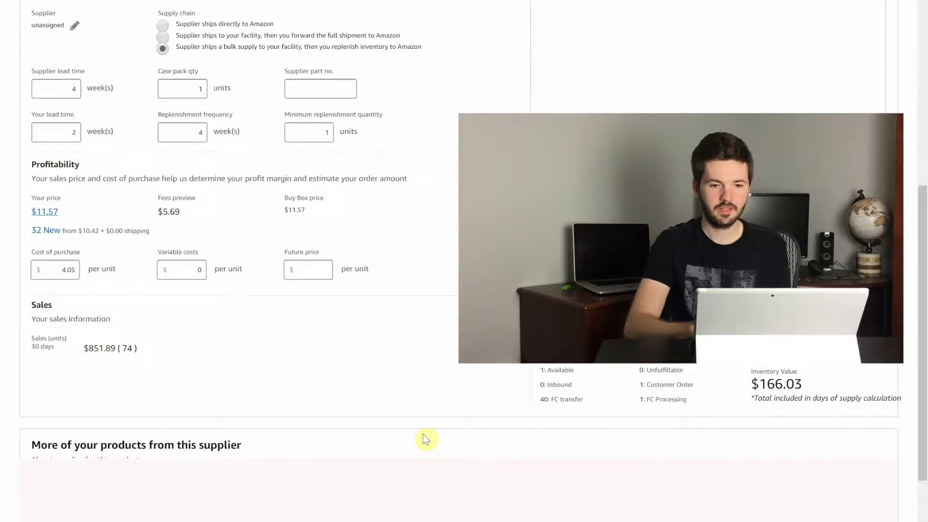
scroll(425, 437, "down", 1)
scroll(518, 367, "up", 7)
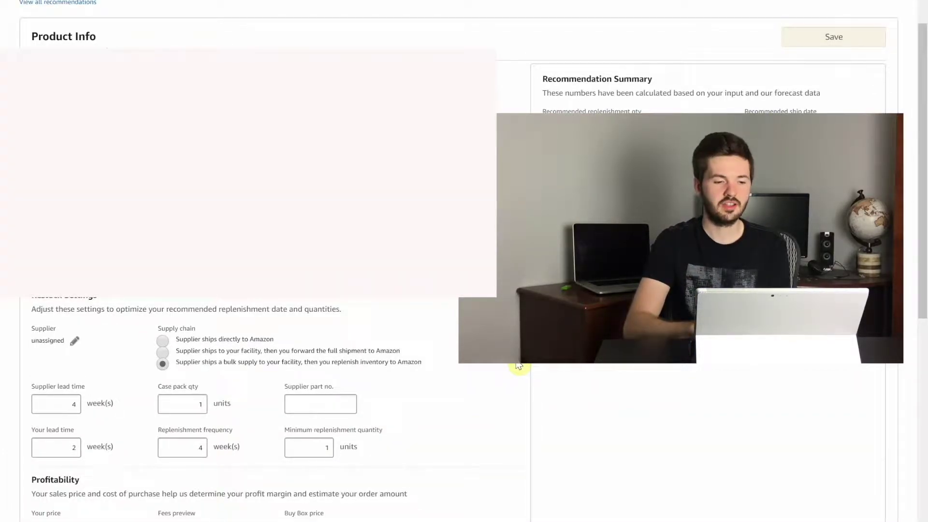
scroll(519, 366, "down", 3)
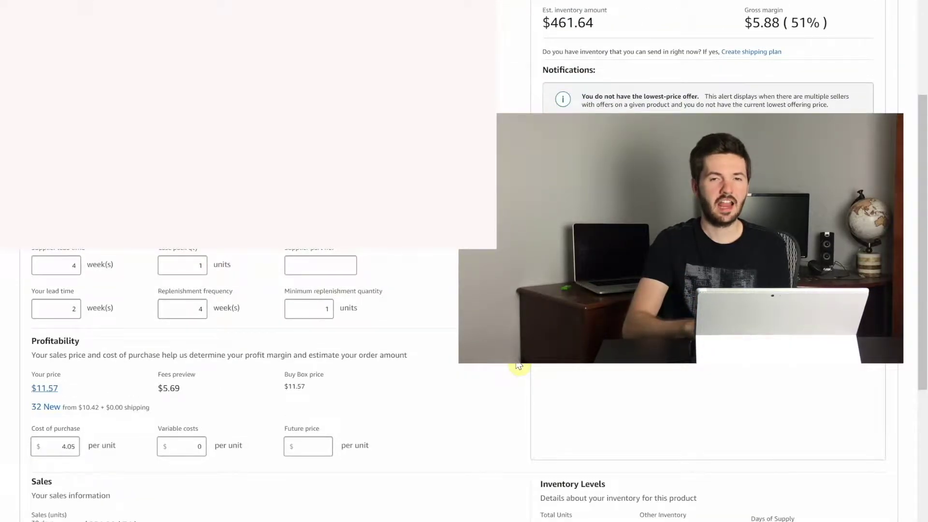
scroll(519, 366, "up", 1)
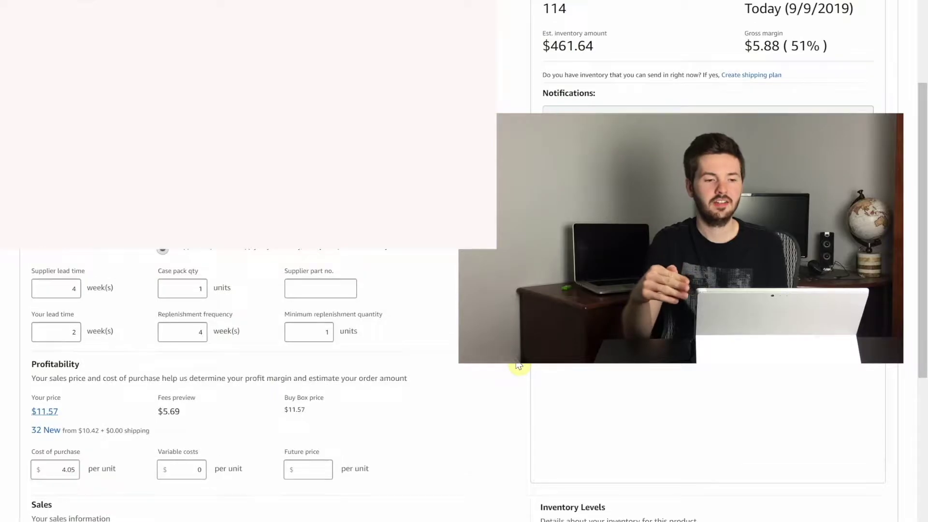
scroll(518, 366, "up", 1)
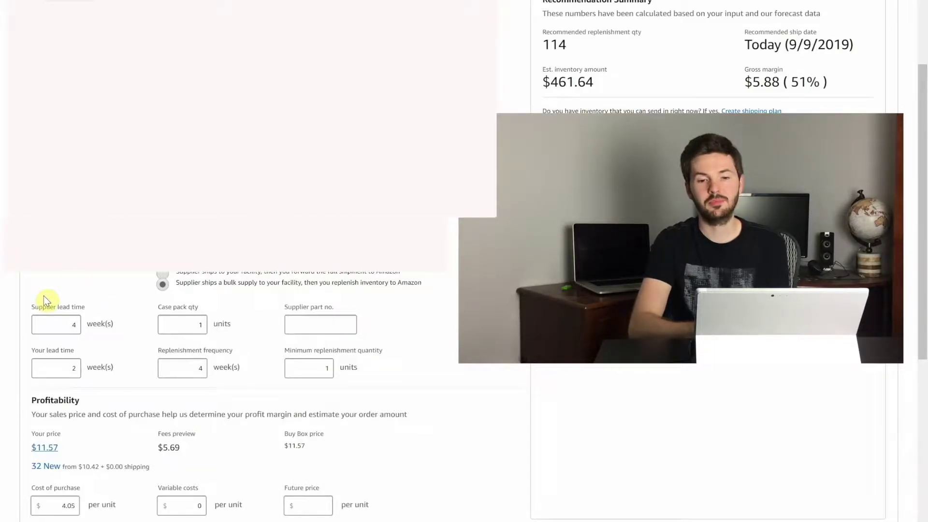
Return to the Restock Inventory list and compare the products' sales, days of supply and recommended replenishment quantities.
scroll(363, 230, "up", 1)
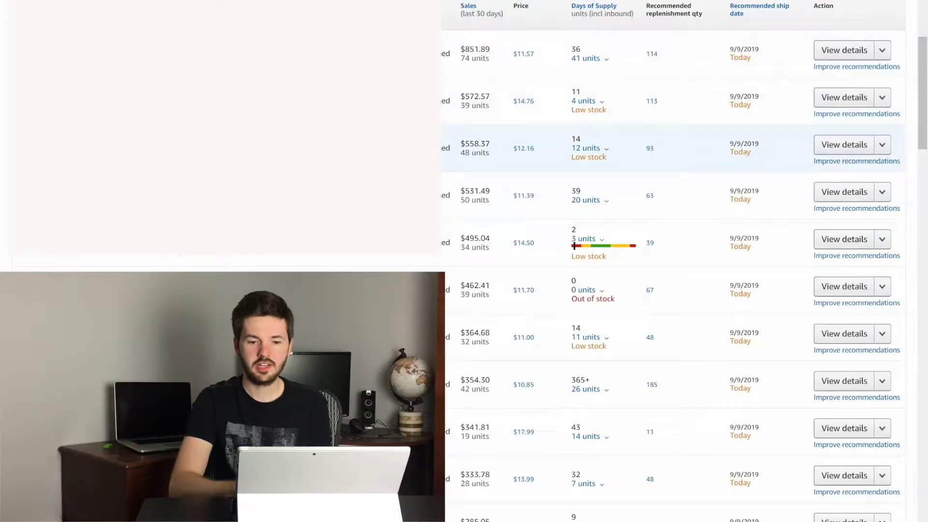
scroll(519, 165, "down", 1)
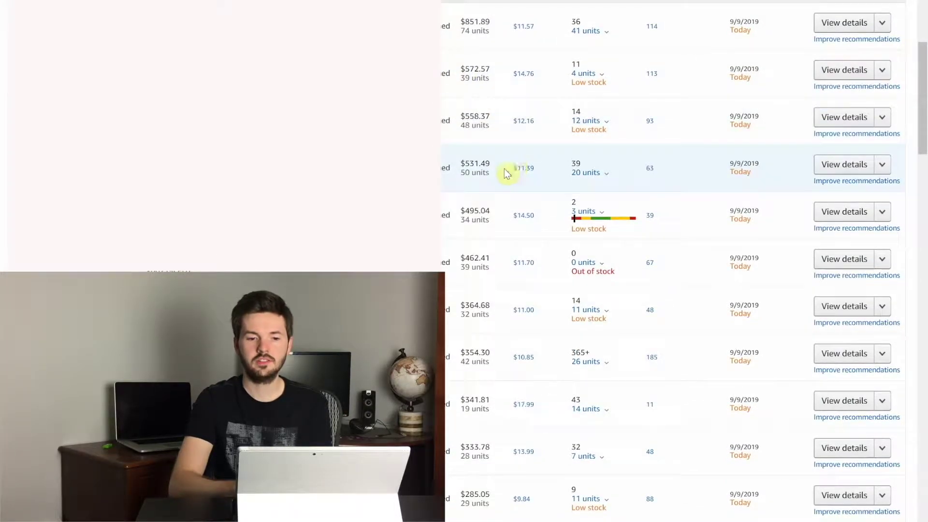
scroll(558, 144, "up", 3)
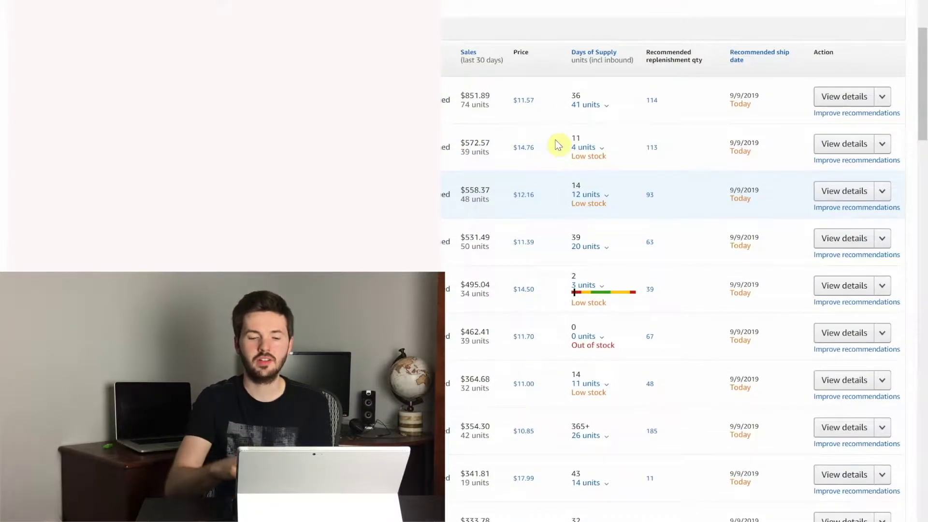
scroll(559, 145, "down", 1)
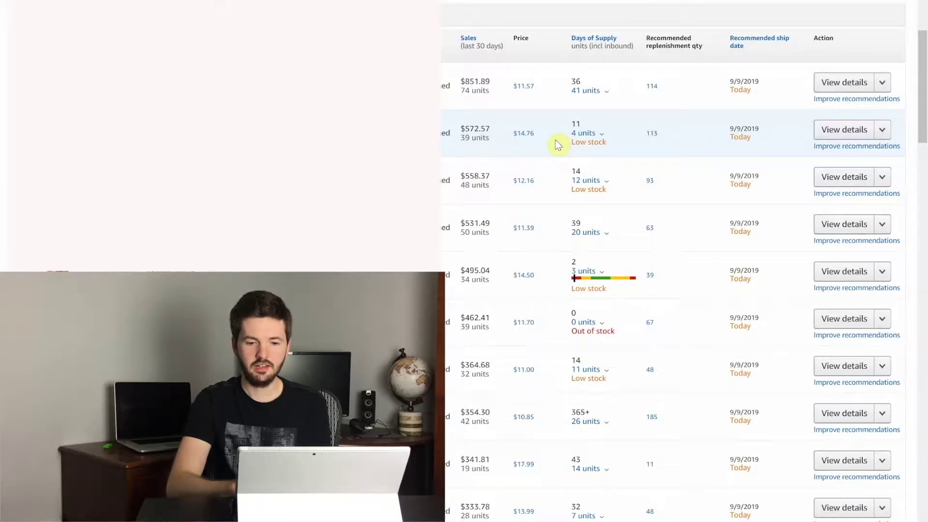
scroll(559, 145, "down", 2)
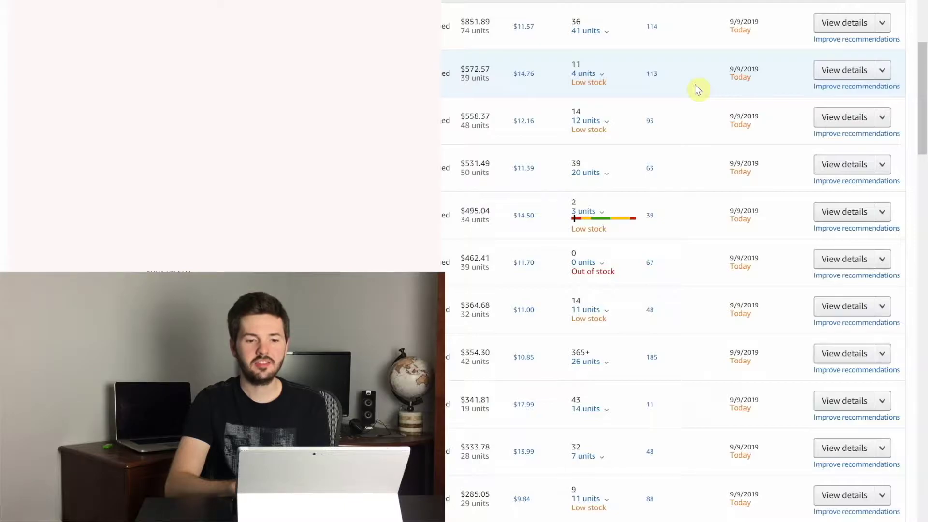
scroll(698, 90, "up", 1)
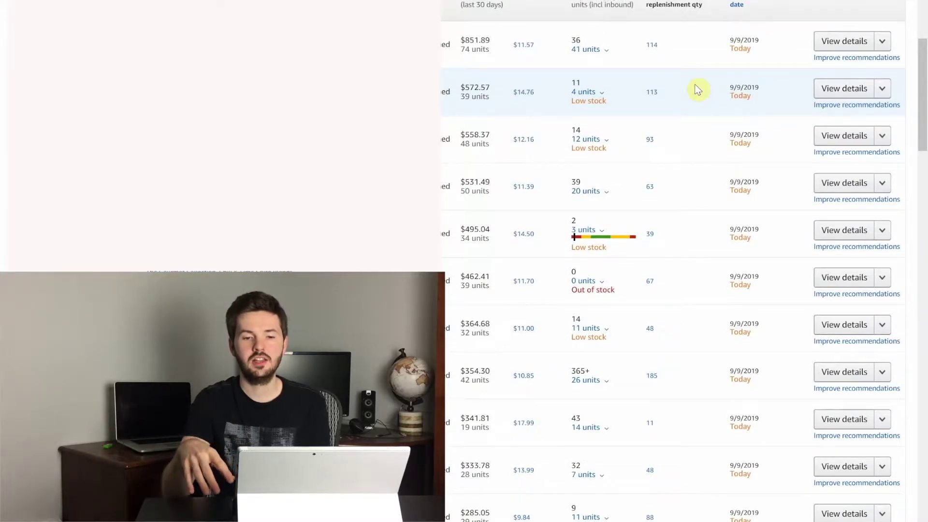
Hide the restock recommendation for the product with $47.90 in sales and 365+ days of supply.
scroll(698, 90, "up", 1)
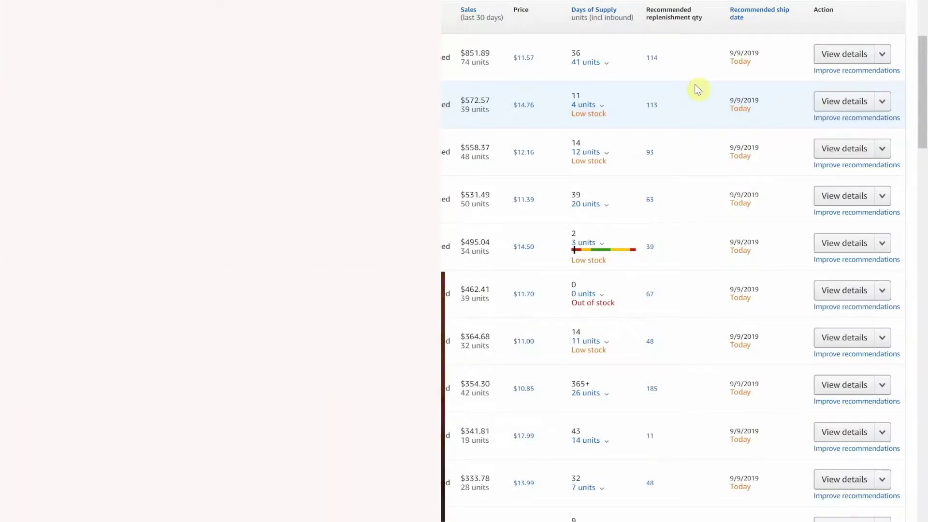
scroll(698, 90, "down", 1)
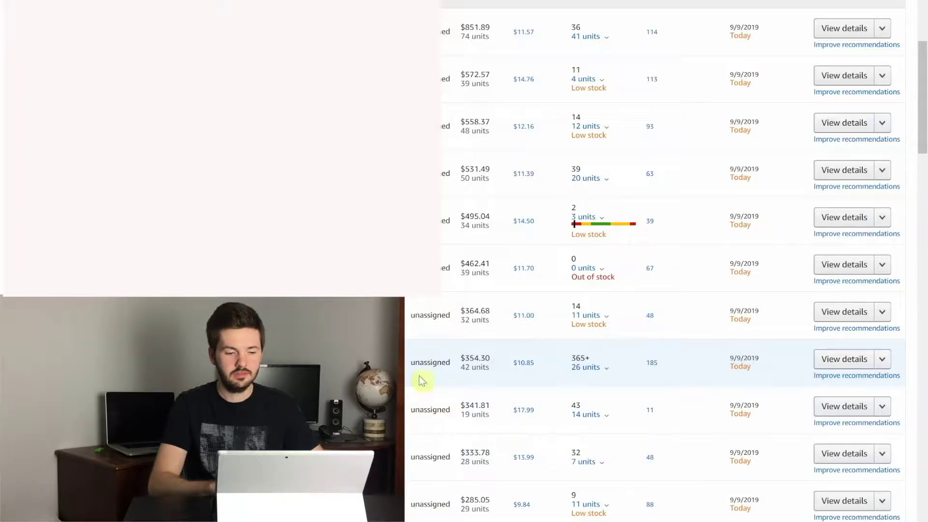
scroll(421, 379, "down", 4)
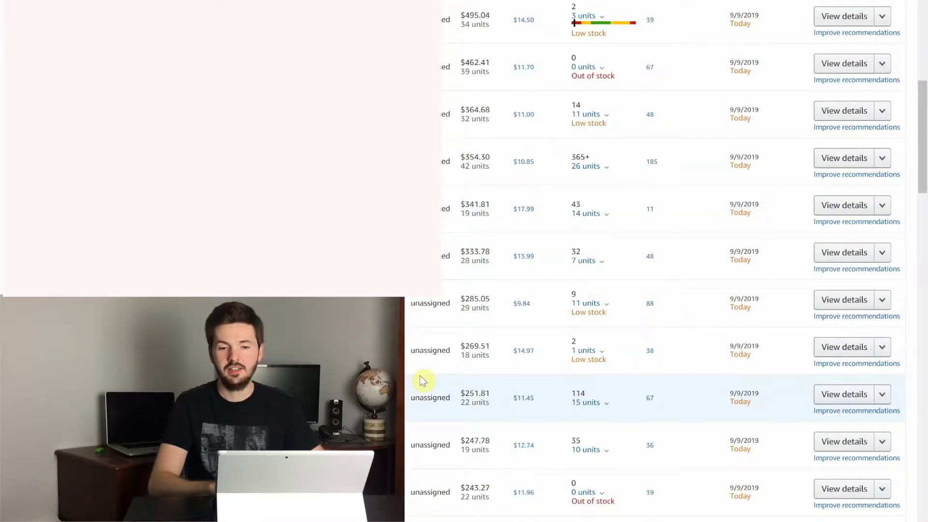
scroll(421, 381, "down", 3)
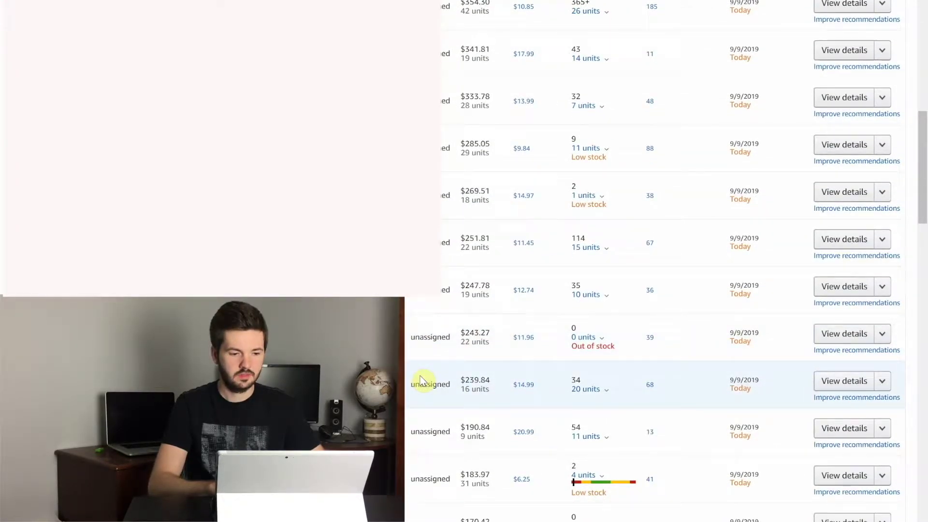
scroll(420, 379, "down", 10)
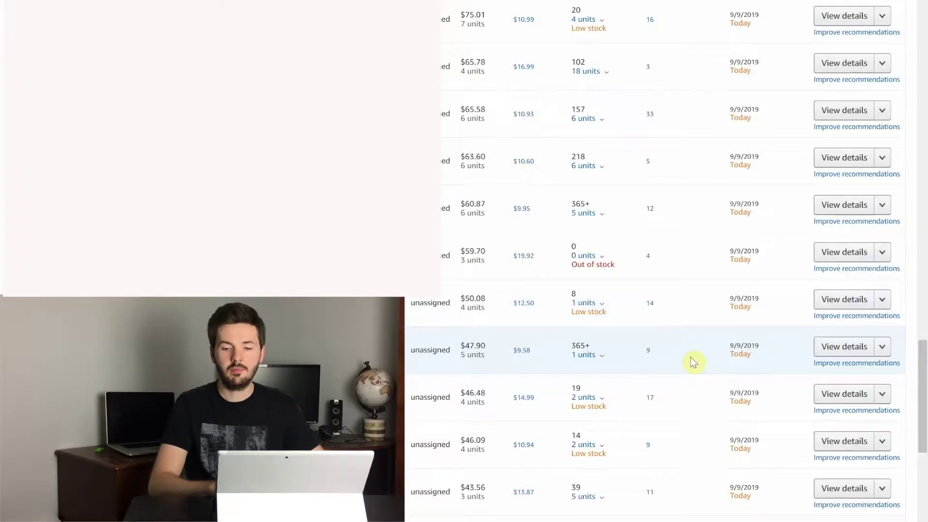
left_click(881, 350)
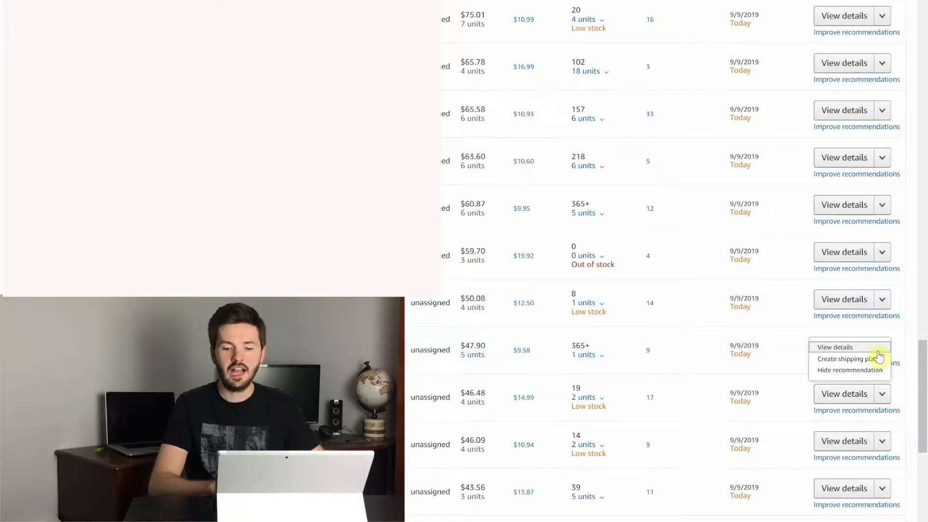
left_click(843, 371)
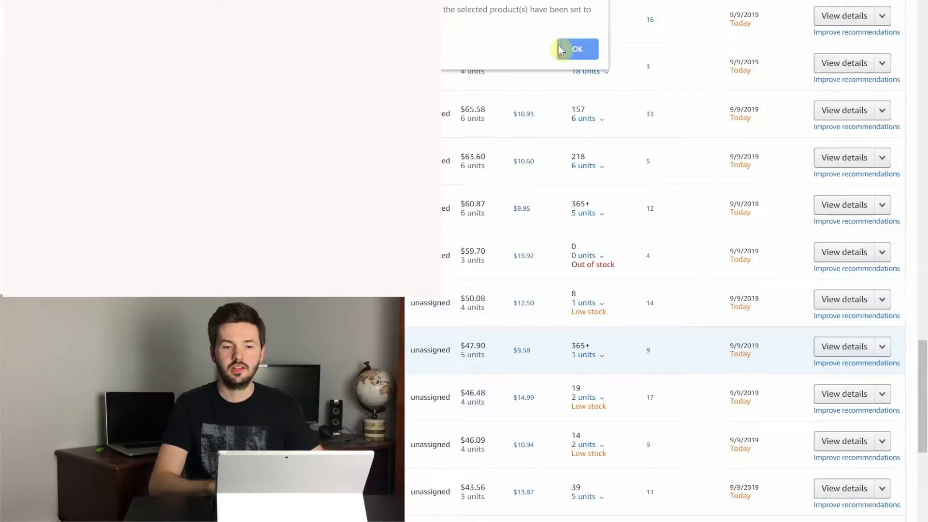
left_click(575, 49)
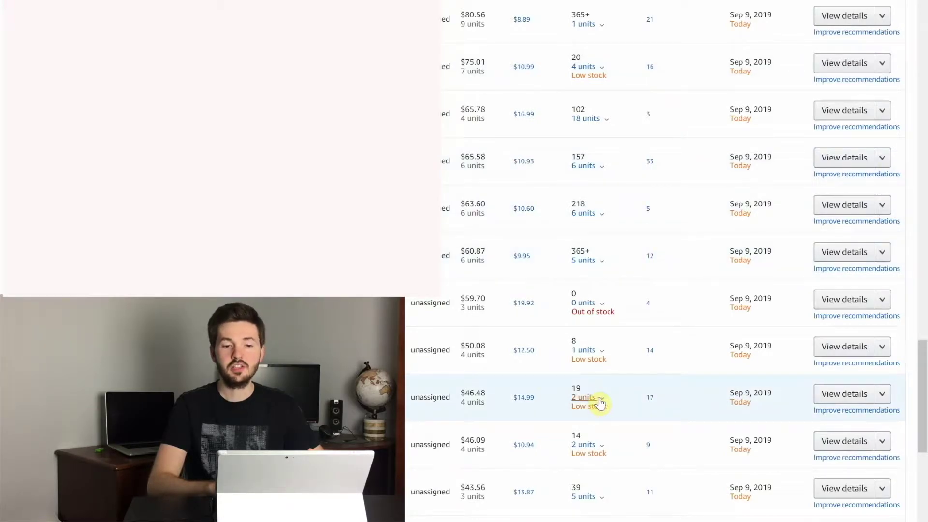
Leave the restock recommendations and open the Inventory performance page.
scroll(599, 401, "up", 8)
scroll(600, 403, "up", 15)
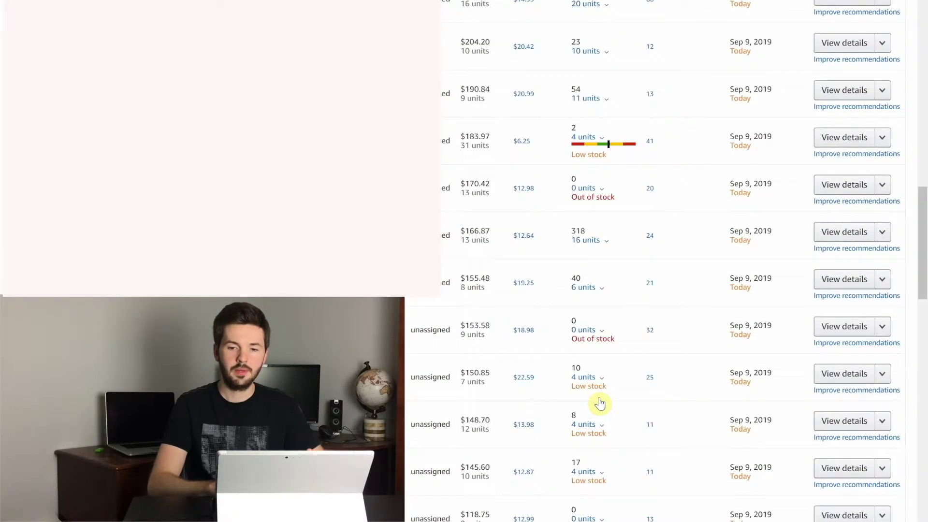
scroll(600, 403, "up", 7)
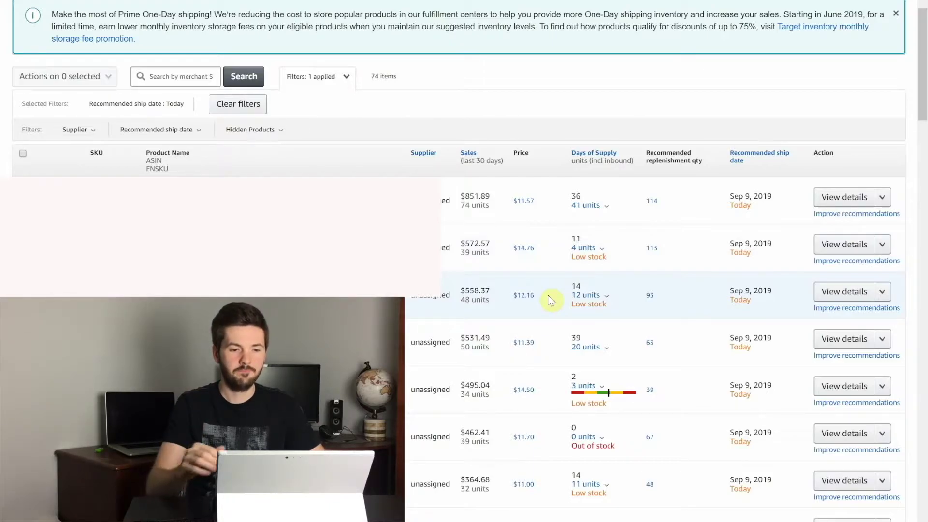
scroll(386, 217, "up", 3)
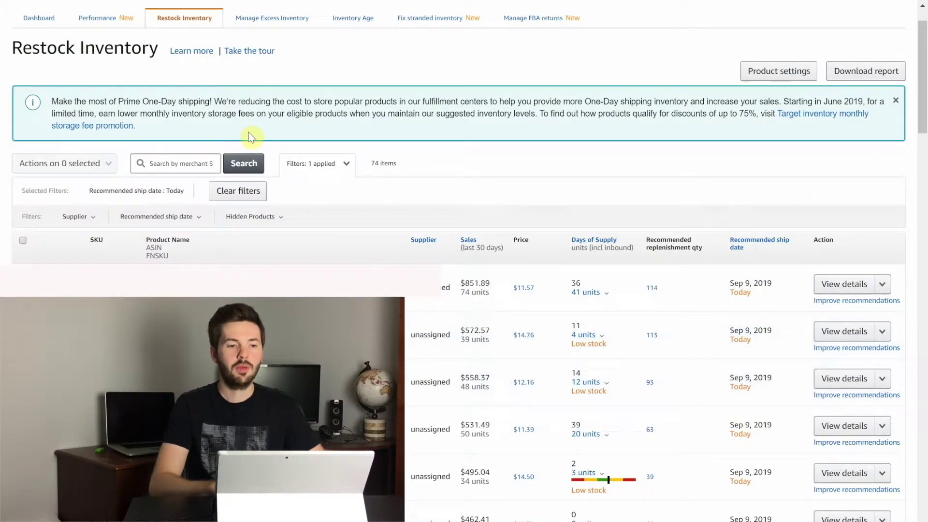
left_click(119, 22)
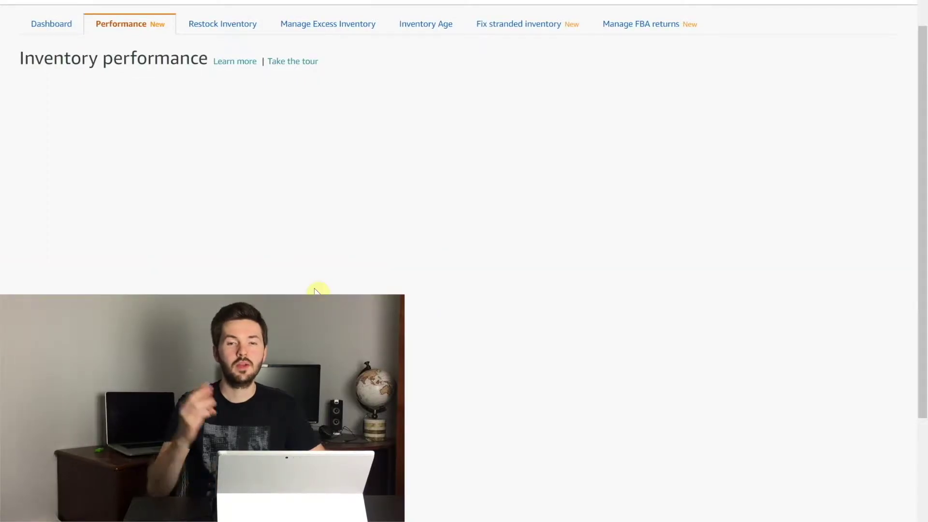
Examine the Inventory Performance Index, its top influencing factors, the storage fee note and the suggested ways to improve performance.
scroll(317, 291, "down", 1)
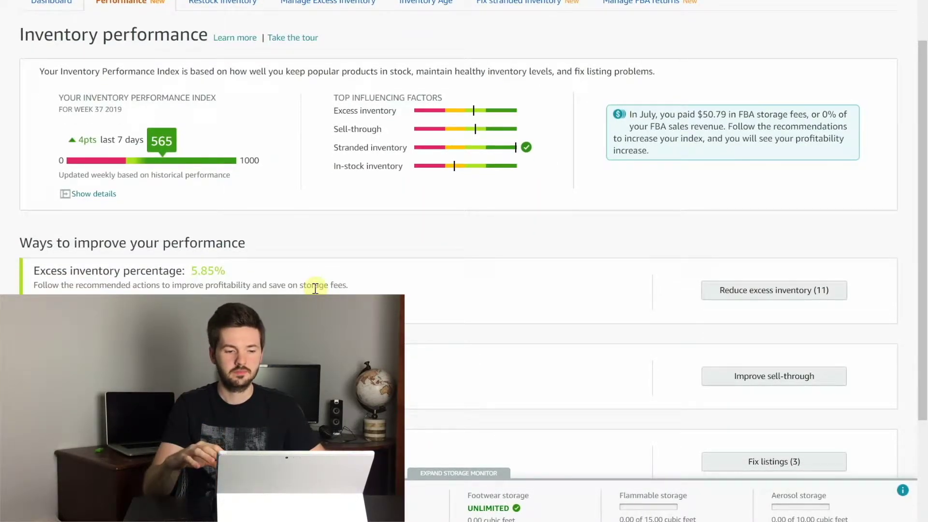
scroll(315, 289, "down", 3)
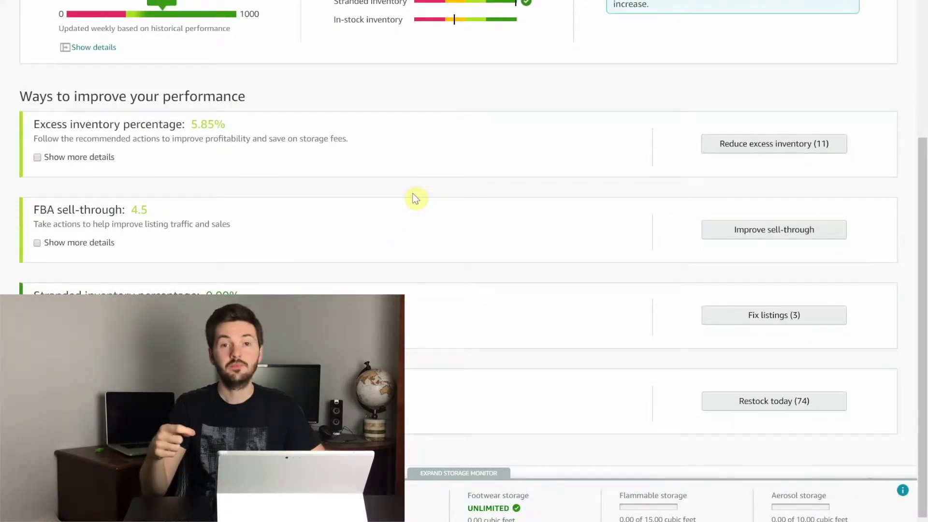
scroll(414, 196, "up", 3)
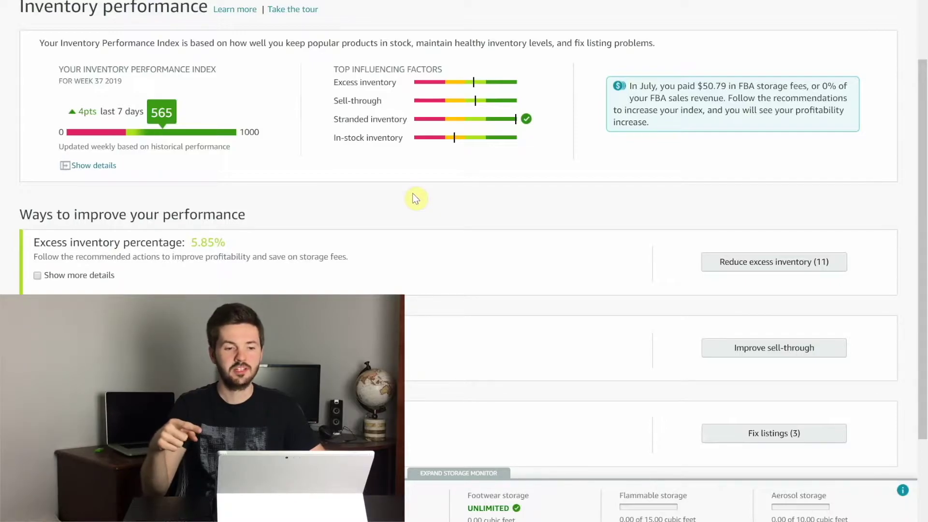
scroll(416, 199, "down", 1)
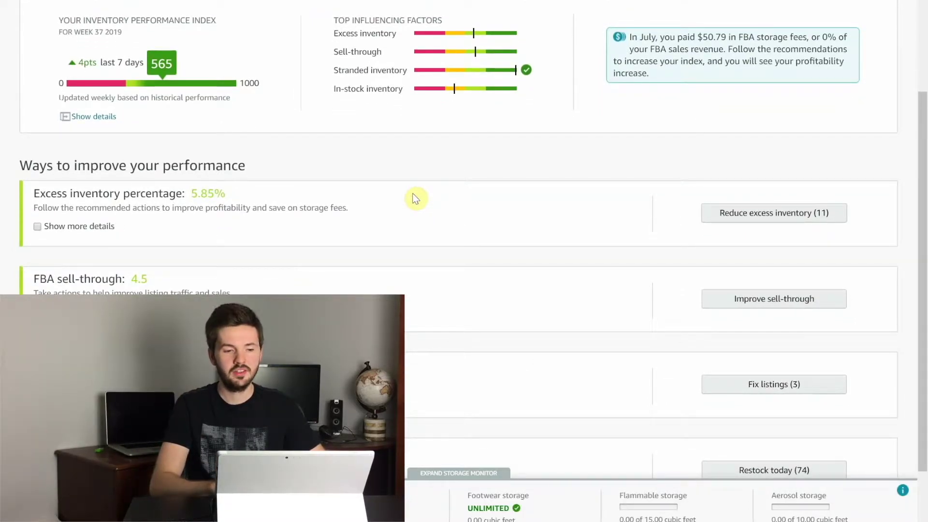
scroll(414, 197, "down", 1)
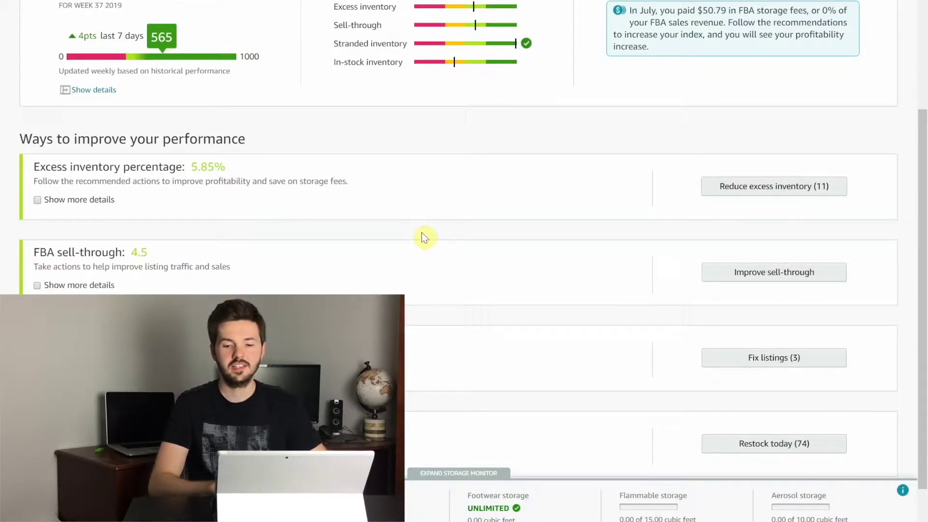
scroll(422, 237, "down", 1)
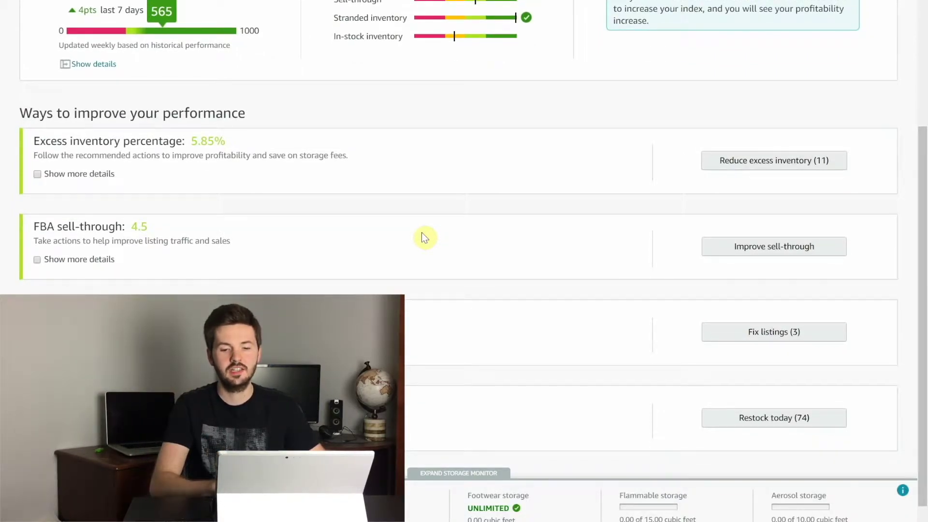
scroll(560, 385, "up", 3)
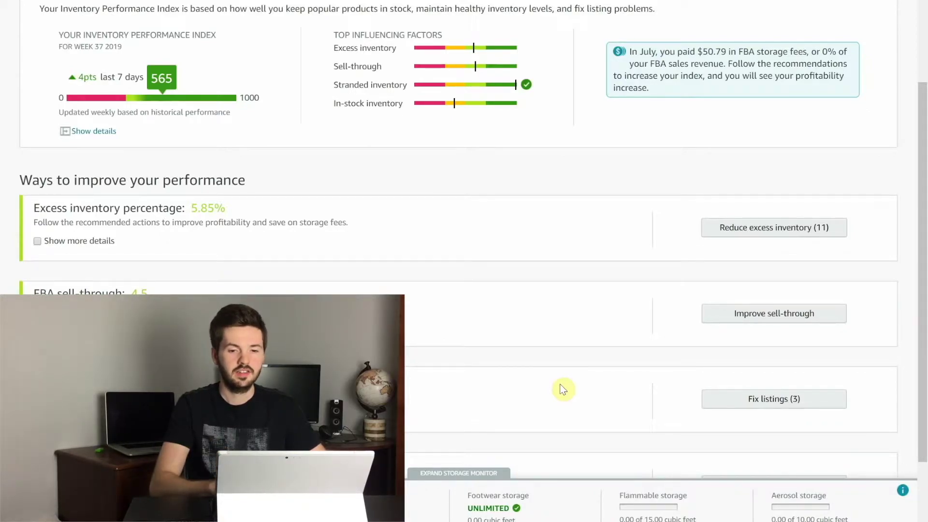
scroll(561, 385, "up", 1)
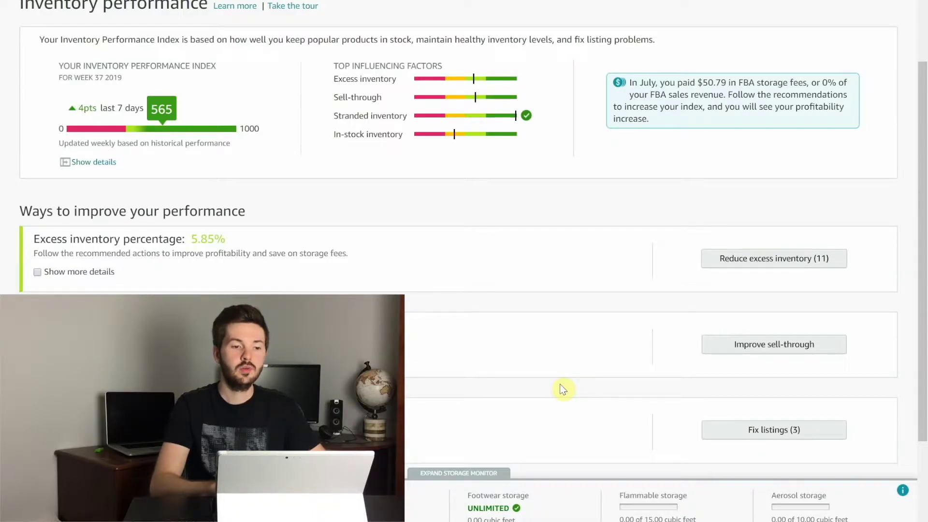
scroll(563, 390, "up", 2)
scroll(189, 103, "down", 1)
Open Manage FBA Inventory and filter the products by Inactive status.
mouse_move(87, 1)
left_click(93, 33)
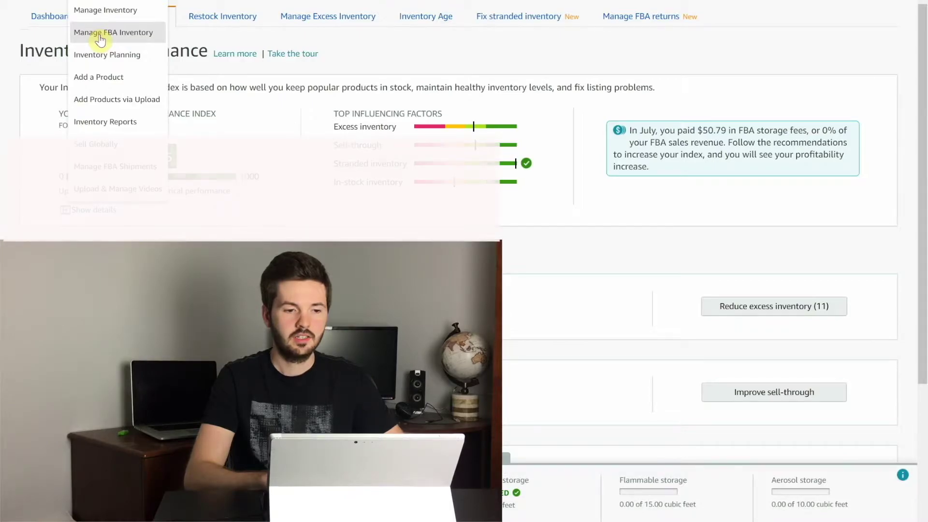
scroll(170, 78, "down", 2)
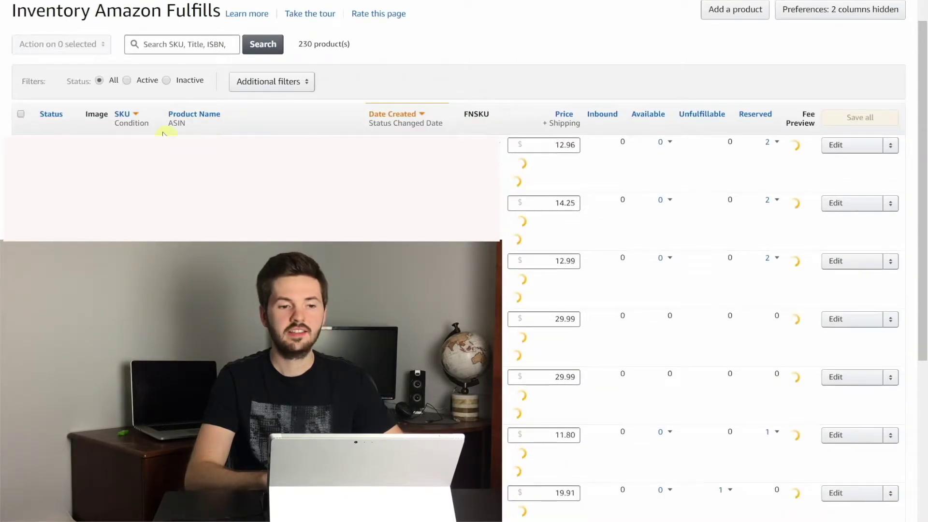
left_click(167, 78)
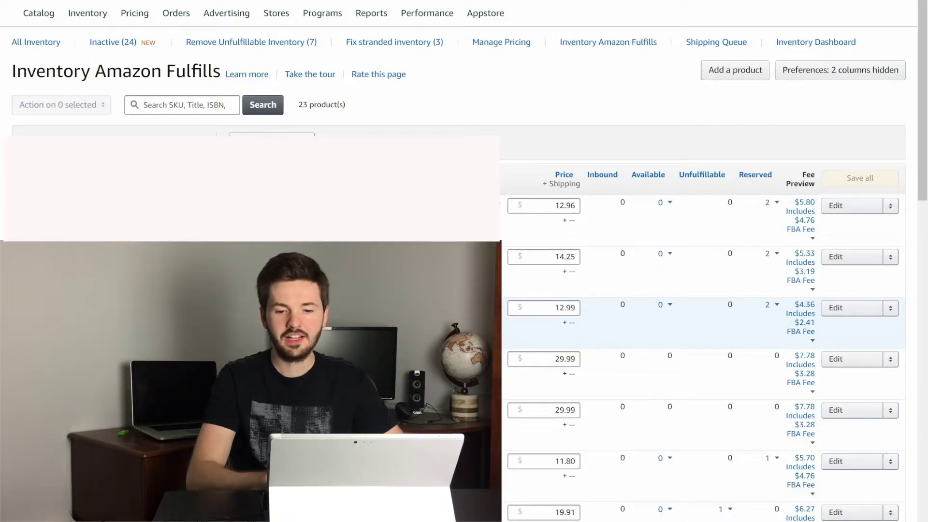
Delete the product and listing of the fourth inactive item, priced at $29.99, and confirm its permanent removal.
scroll(637, 358, "down", 1)
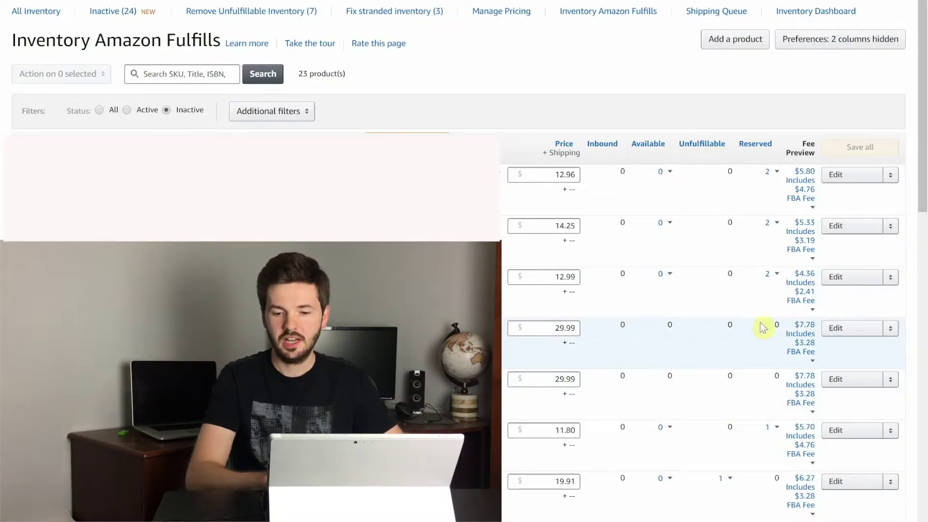
left_click(895, 328)
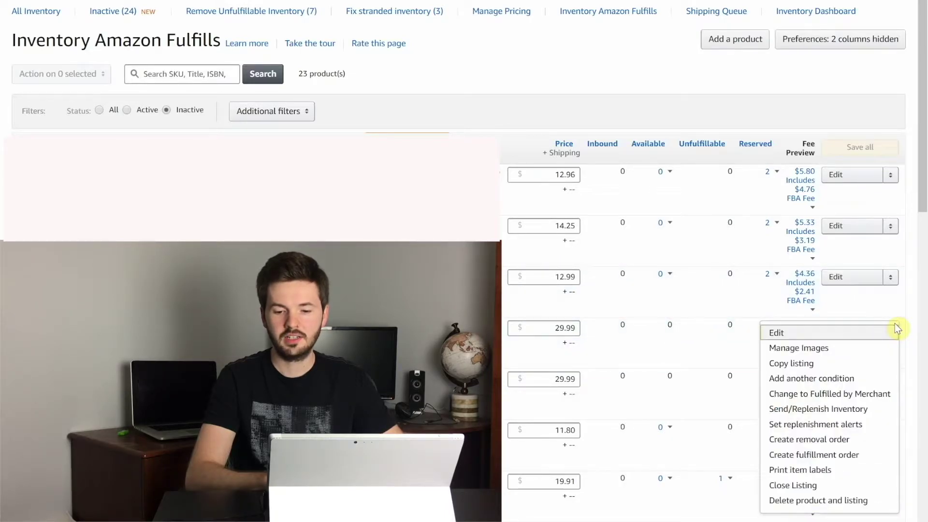
left_click(844, 500)
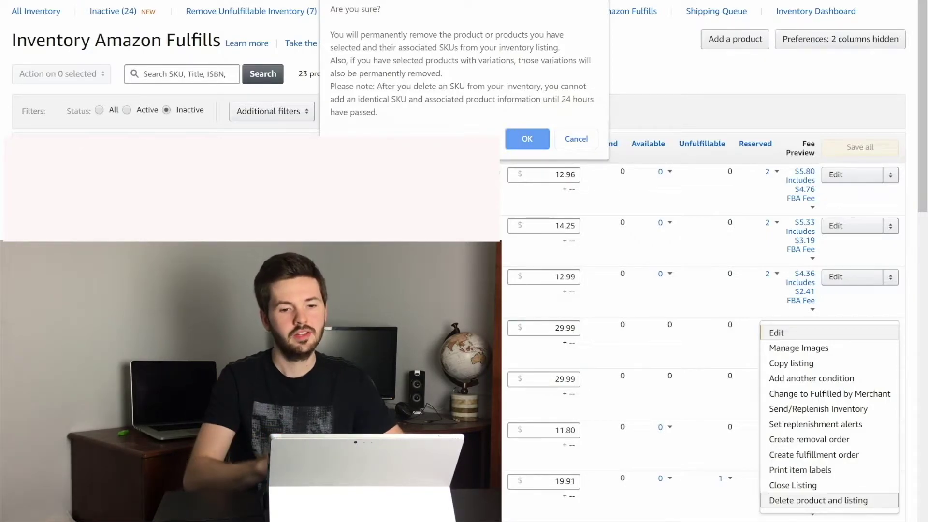
left_click(515, 145)
scroll(575, 297, "down", 1)
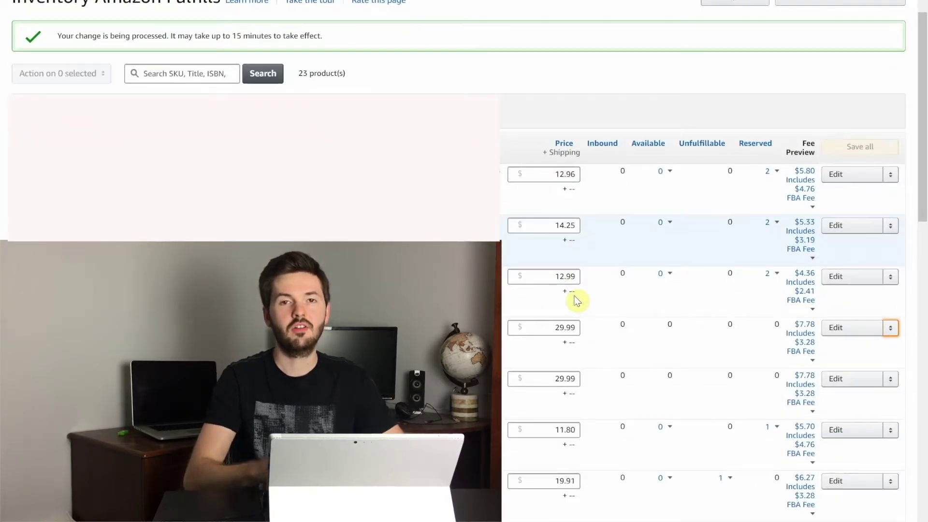
scroll(577, 300, "down", 2)
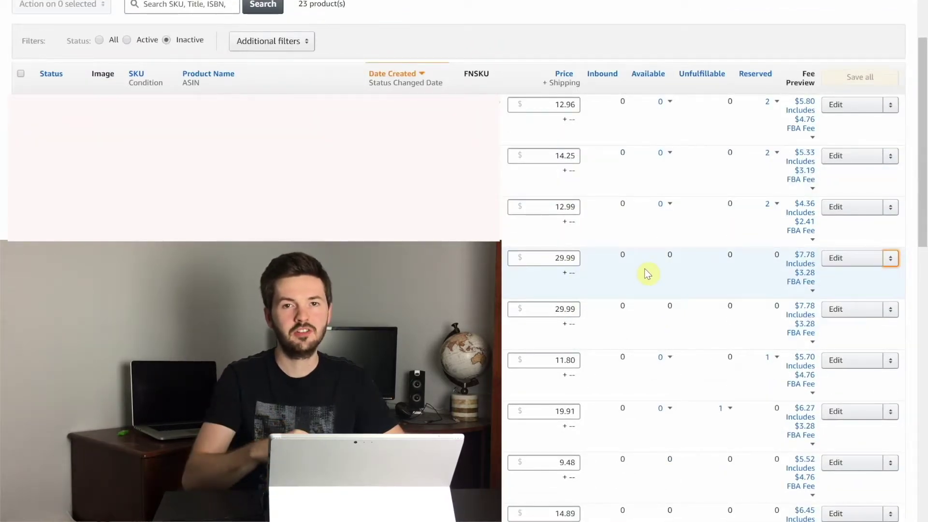